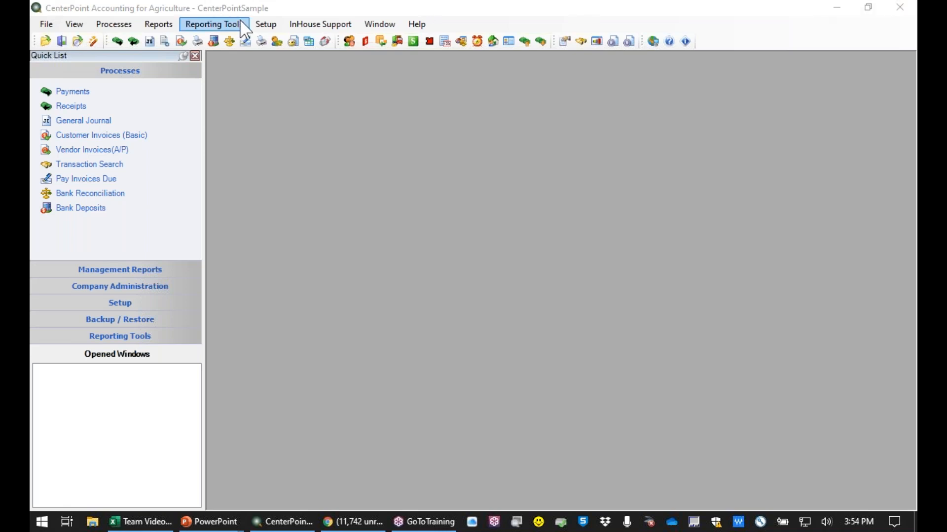
- Open the chart of accounts and find the Inventory - Corn account under Assets, Raised Crops Inventory
left_click(261, 24)
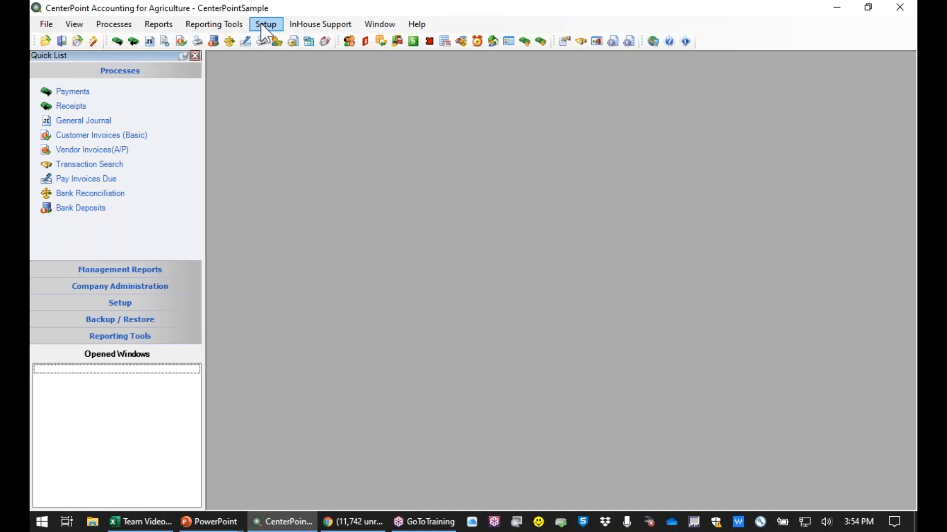
left_click(261, 24)
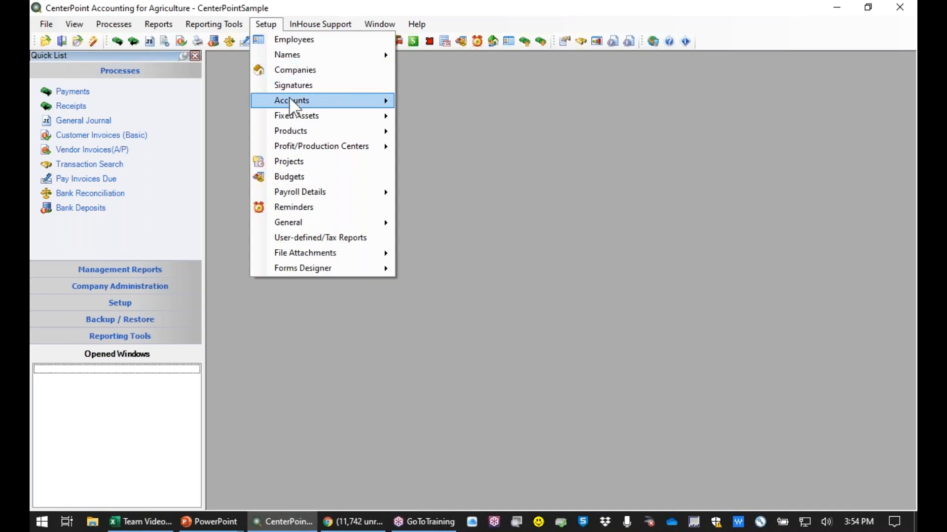
mouse_move(290, 100)
left_click(432, 102)
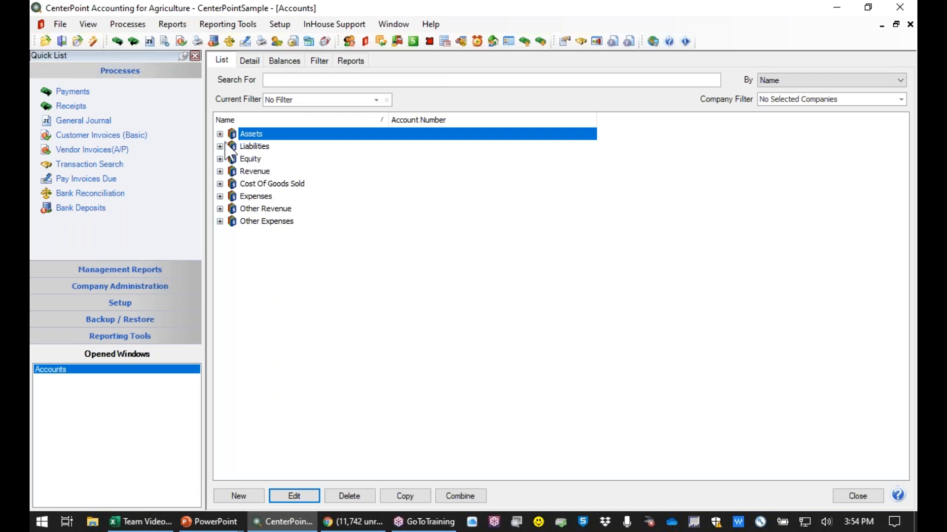
left_click(220, 135)
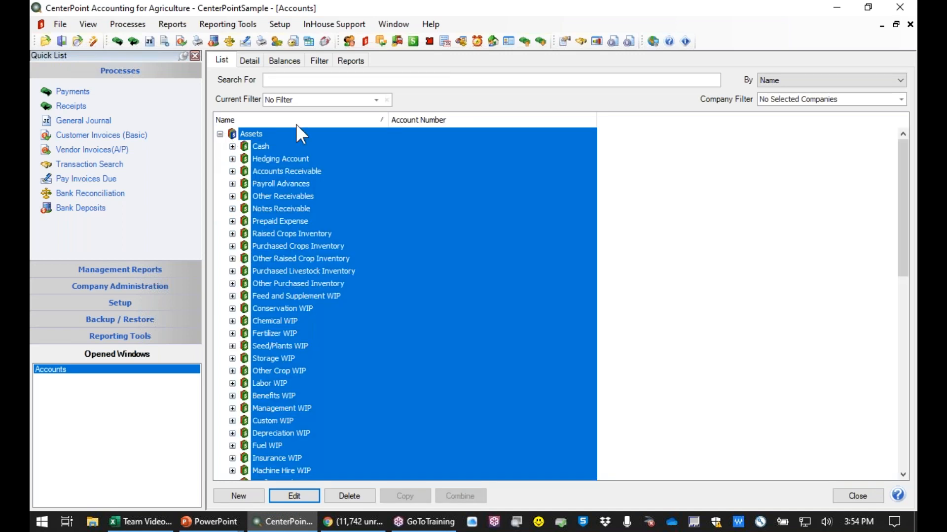
left_click(427, 235)
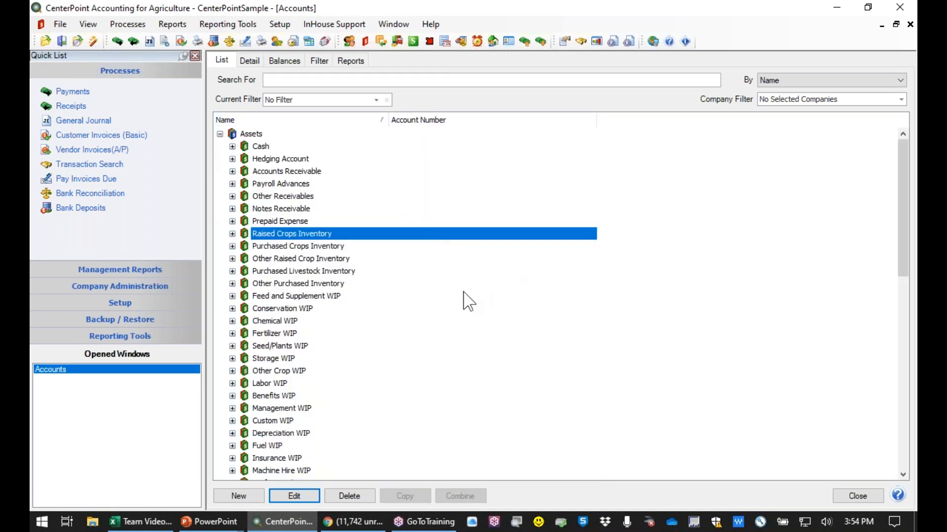
left_click(232, 233)
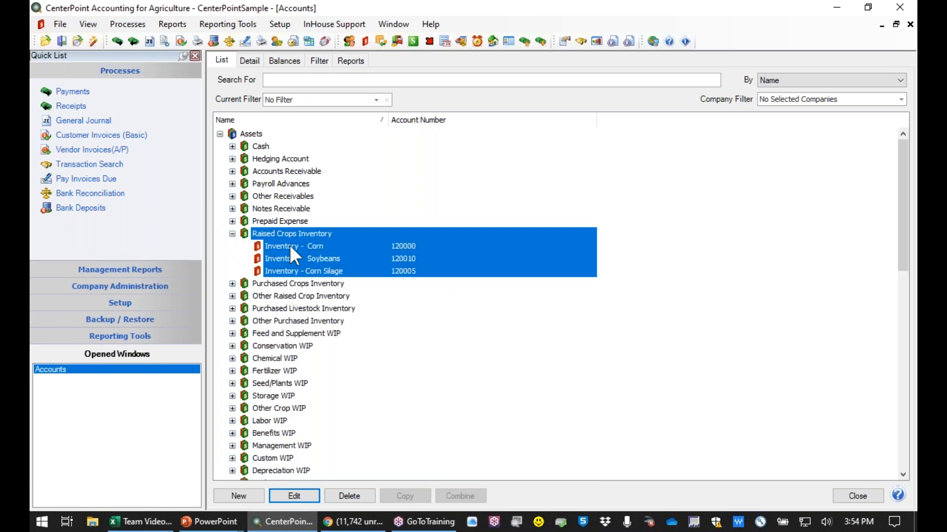
left_click(289, 245)
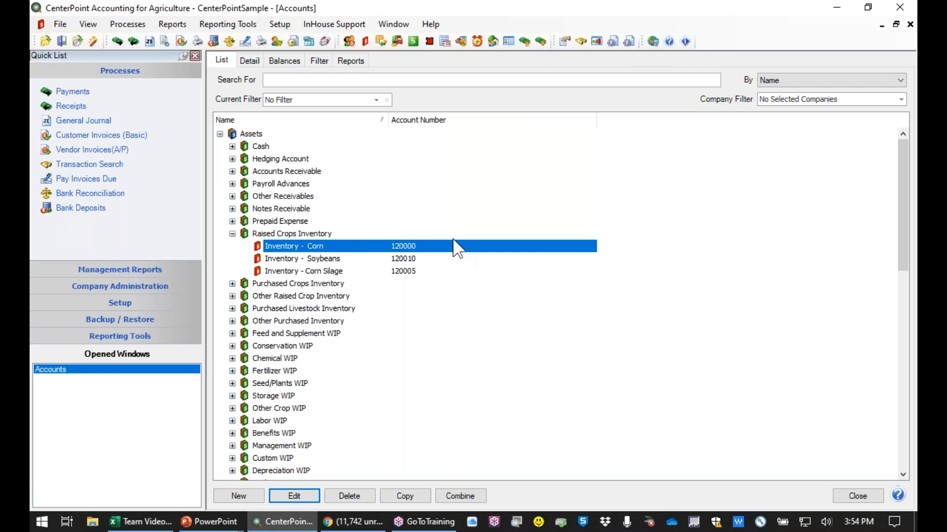
- Examine the Inventory - Corn balances for production year 2020 by storage location, and close the accounts window
left_click(286, 61)
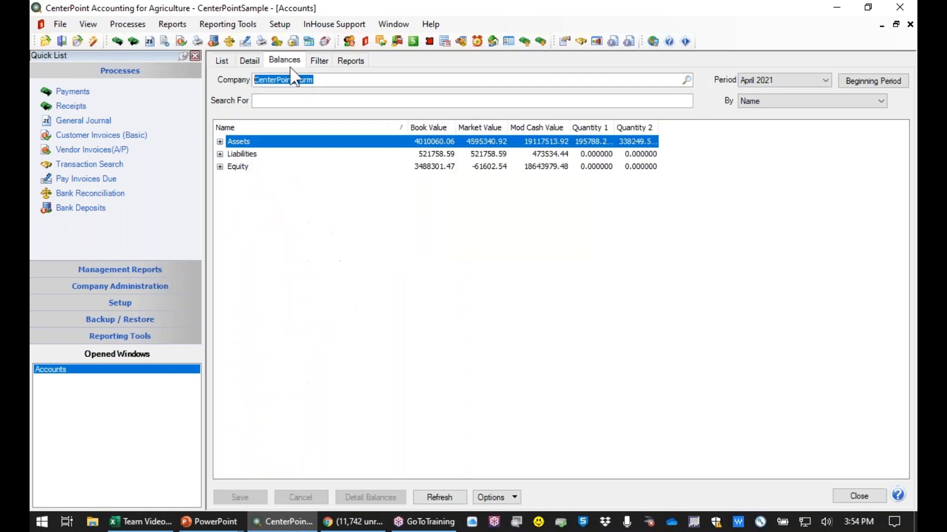
left_click(220, 142)
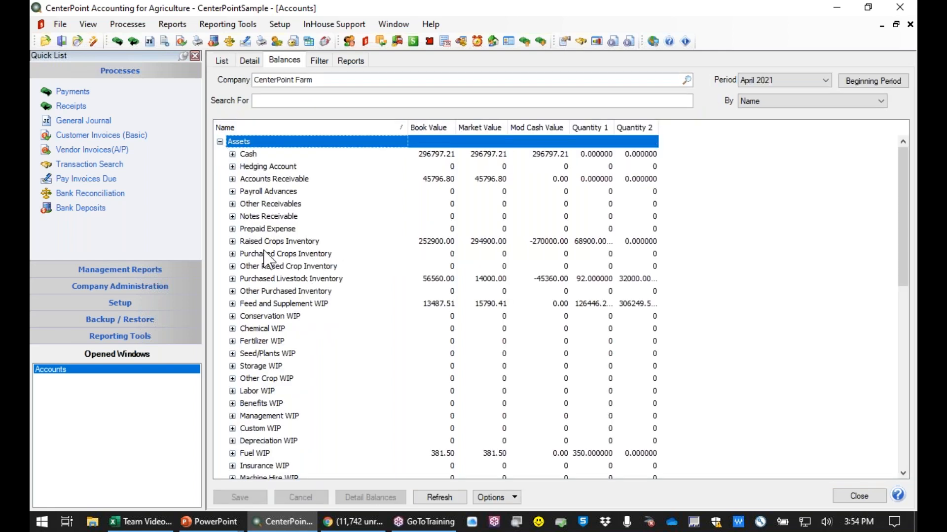
left_click(233, 241)
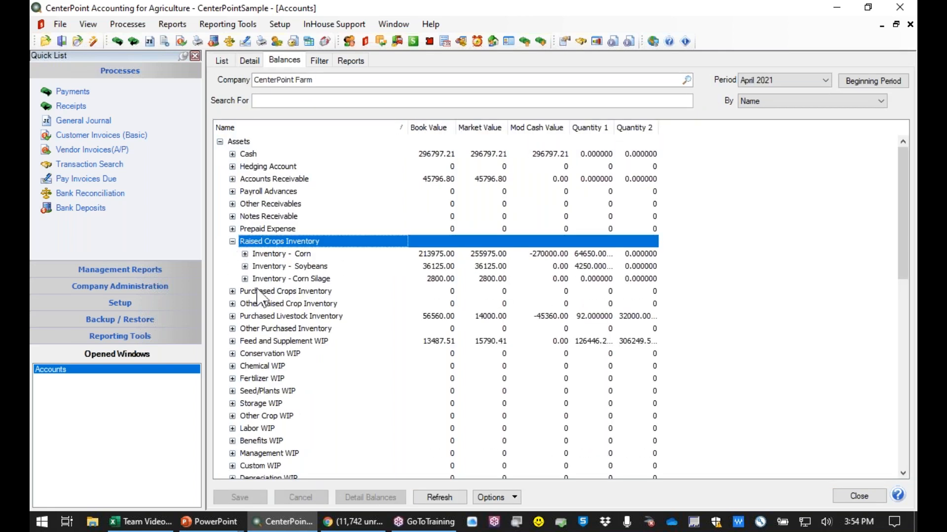
left_click(245, 254)
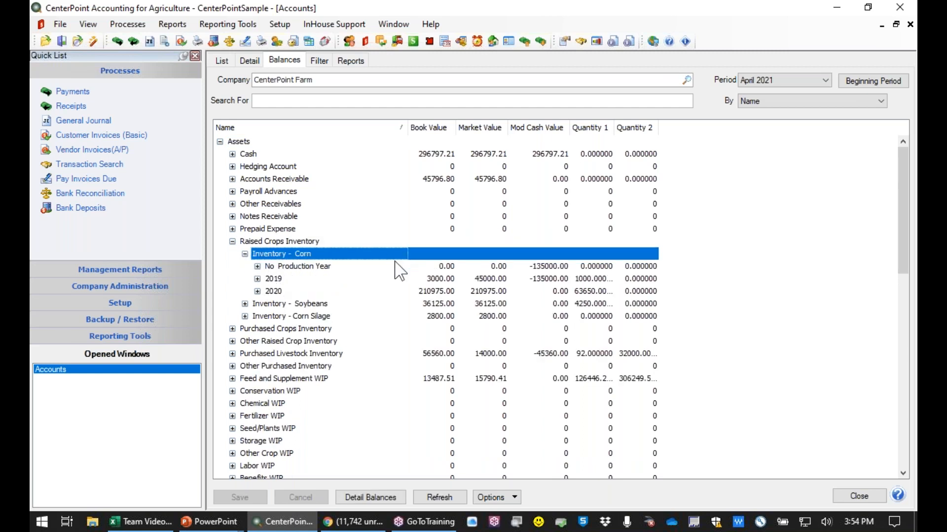
left_click(257, 291)
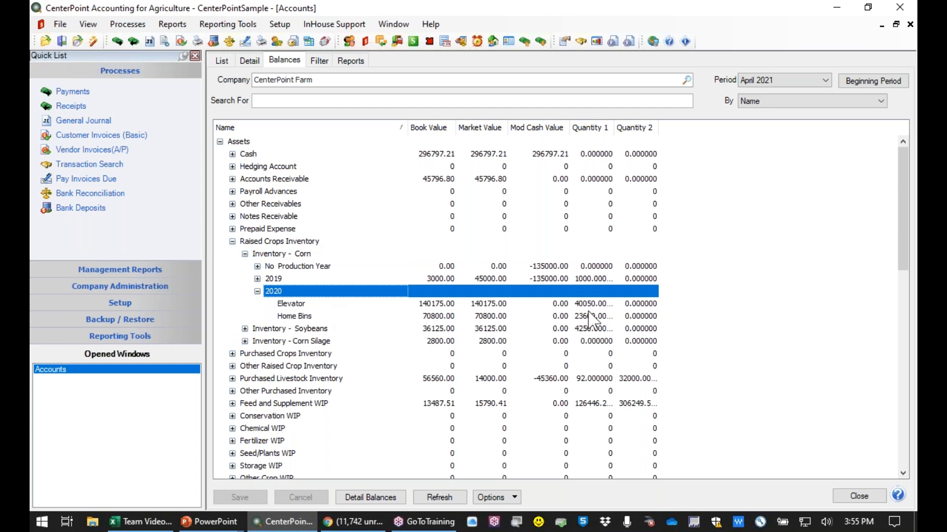
left_click(306, 317)
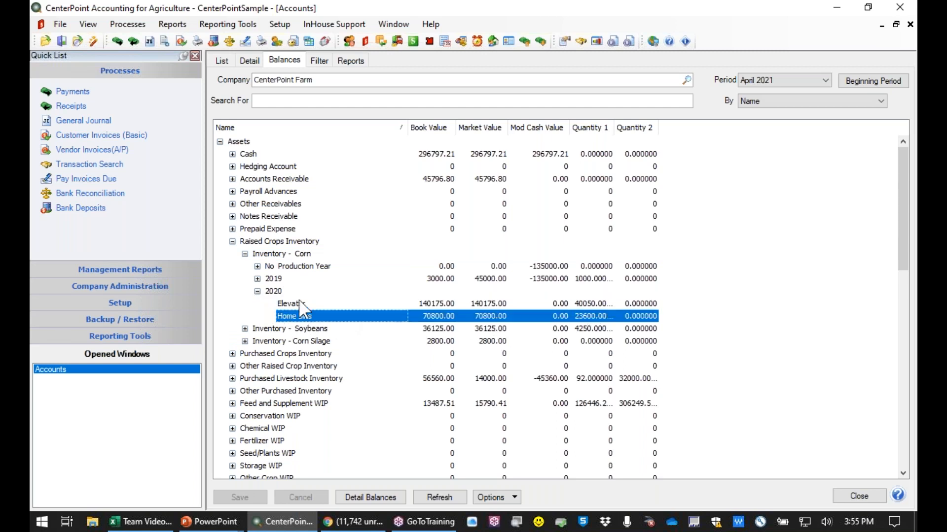
left_click(300, 305)
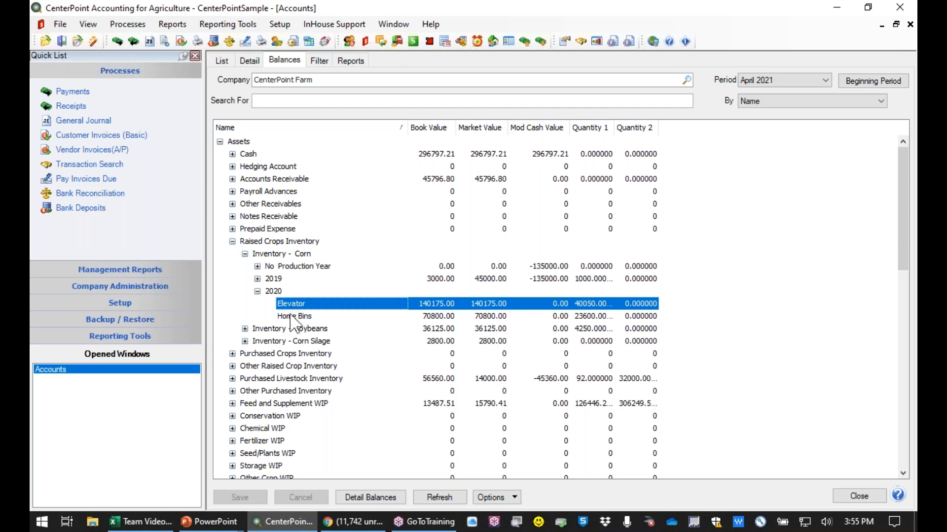
left_click(257, 292)
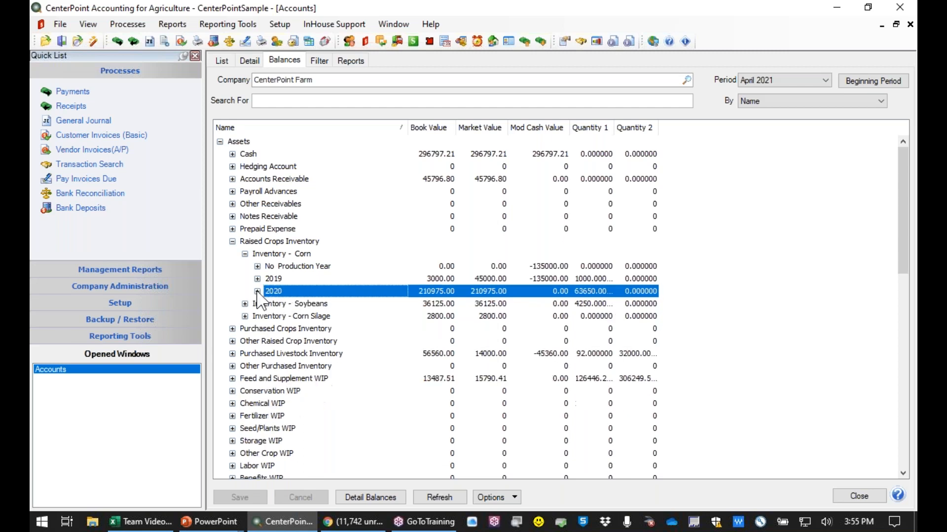
left_click(856, 502)
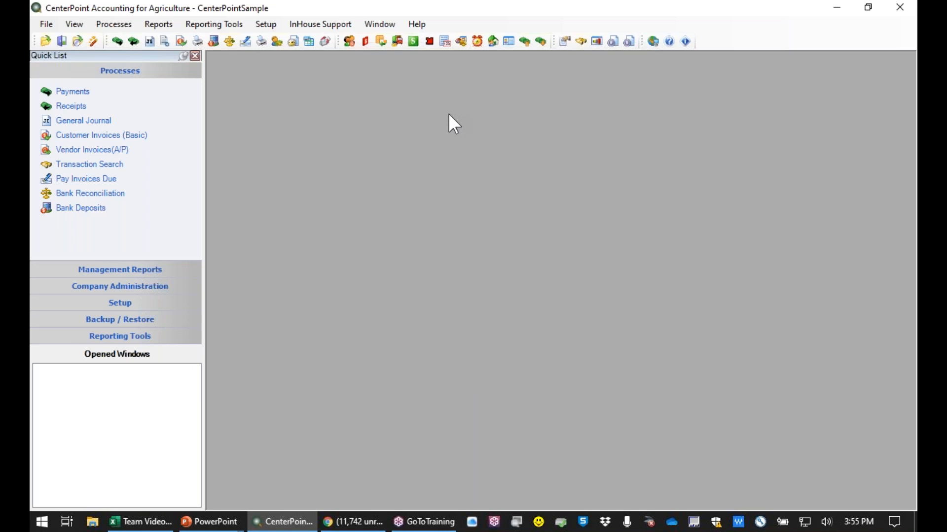
- Create a new inventory location with the abbreviation Burton and the name Burton Elevator
left_click(266, 24)
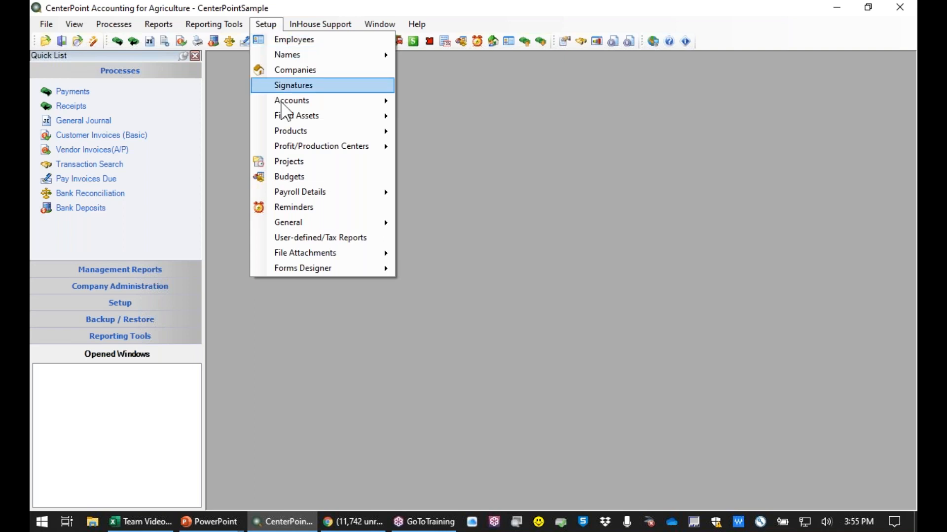
mouse_move(314, 223)
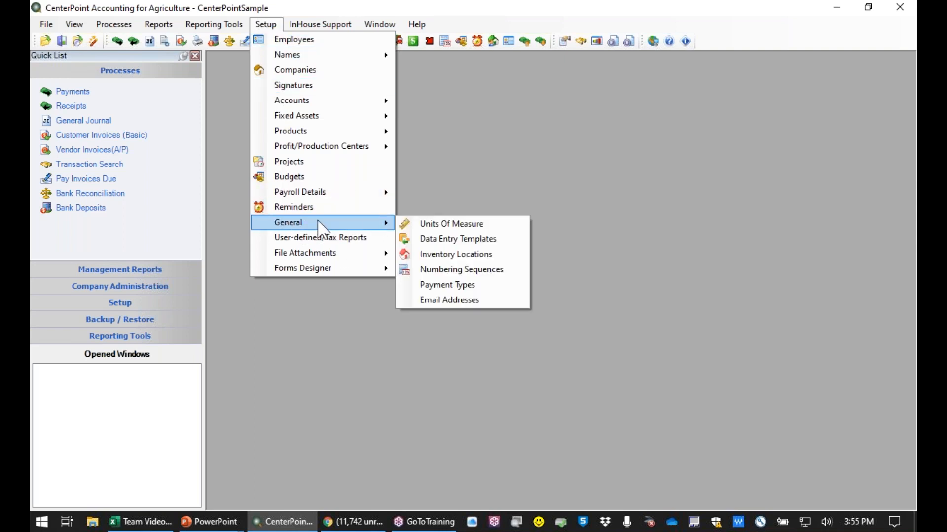
left_click(449, 254)
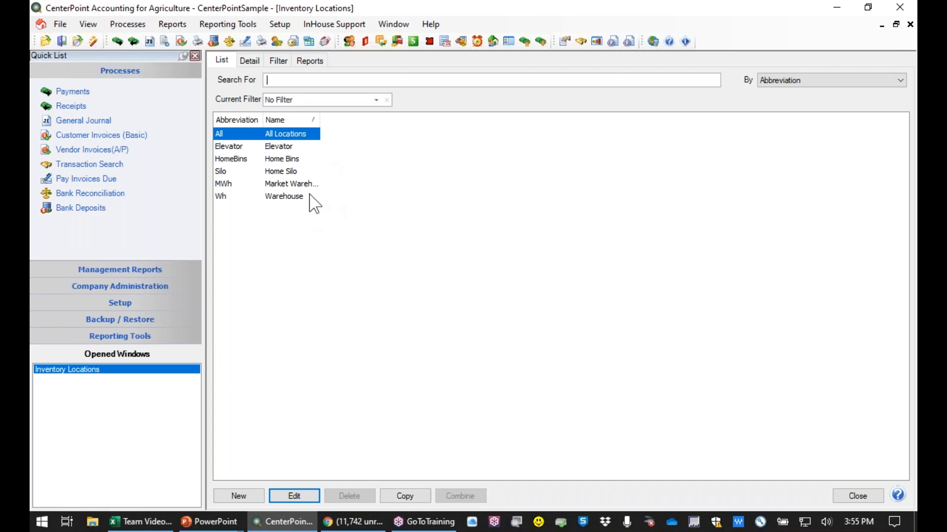
left_click(229, 498)
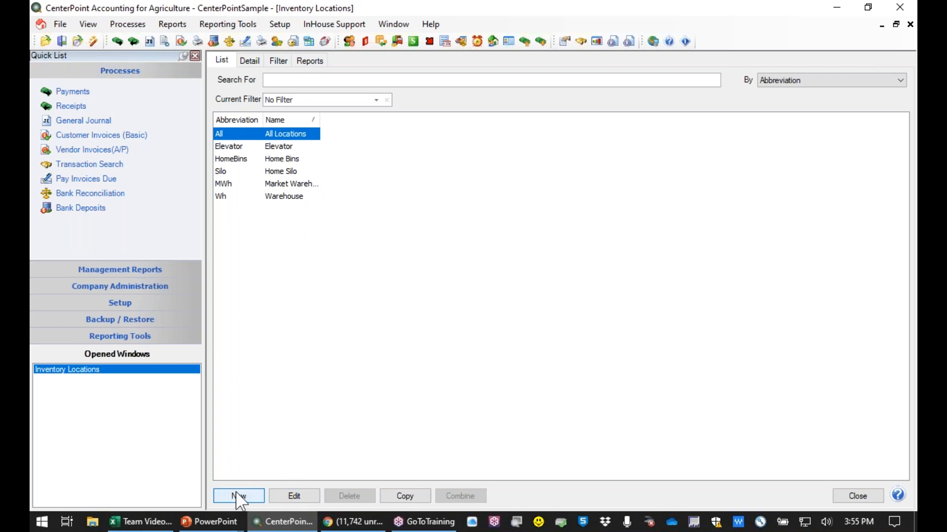
left_click(239, 496)
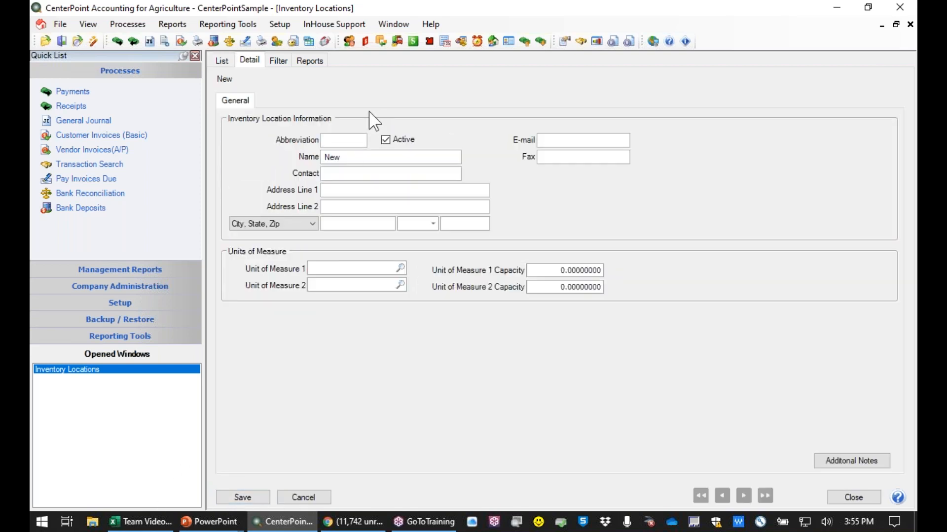
left_click(347, 141)
type("Bur")
key("Tab")
type("Burton Elevator")
key("Tab")
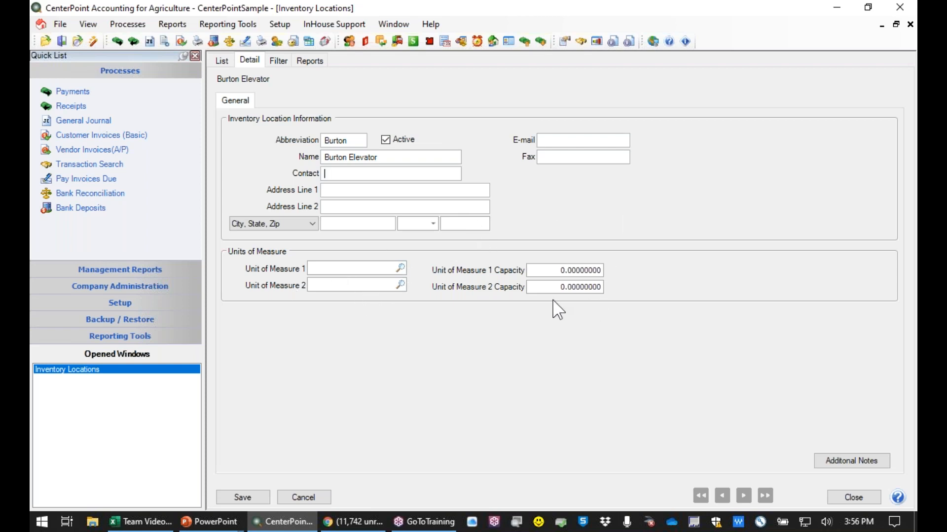
- Set the Burton Elevator location's first unit of measure to Bushels, save the record and close the inventory locations
left_click(400, 268)
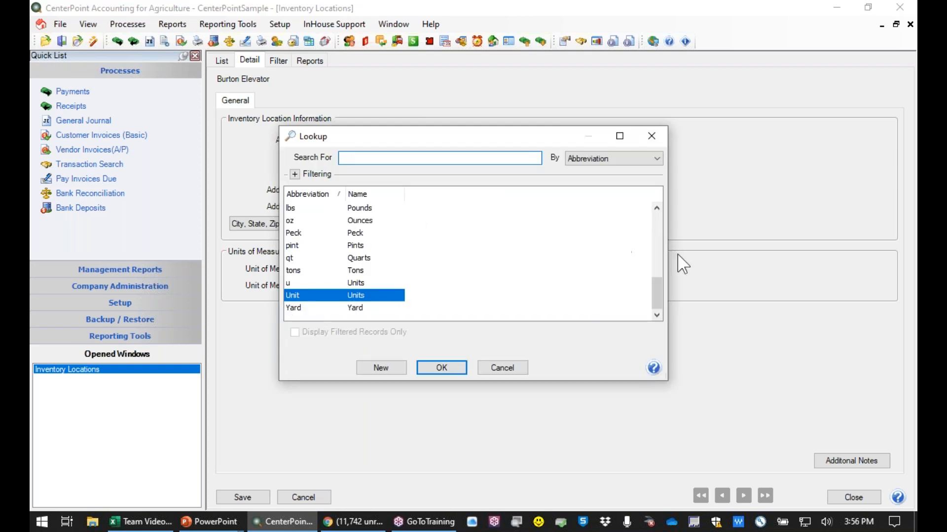
left_click_drag(658, 287, 665, 237)
left_click(351, 246)
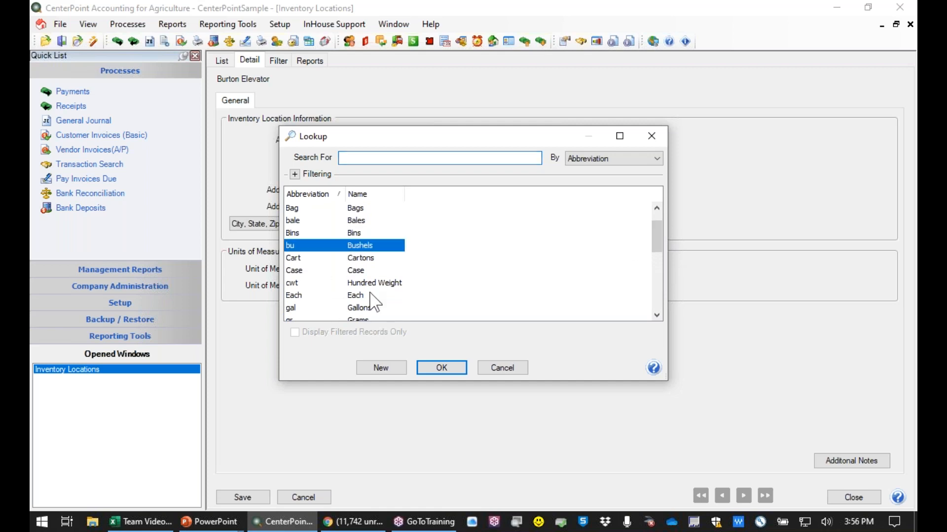
left_click(441, 368)
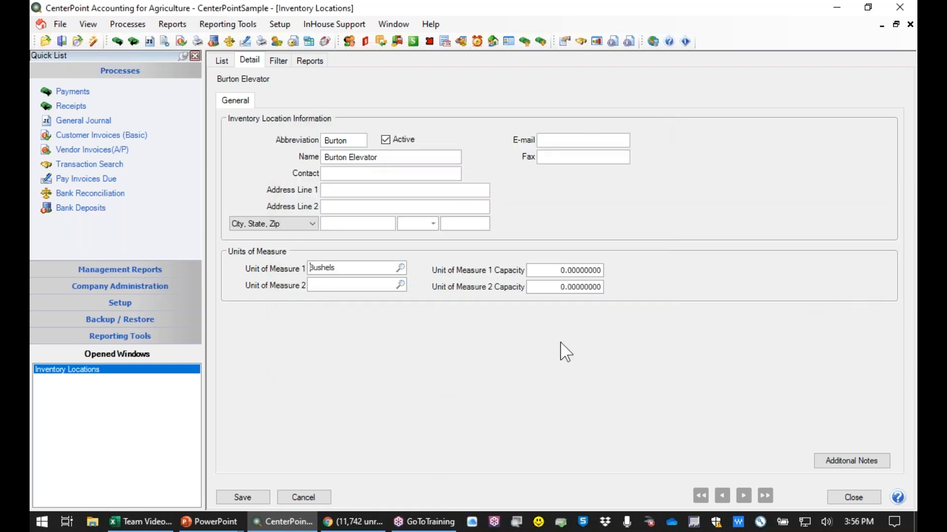
left_click(545, 270)
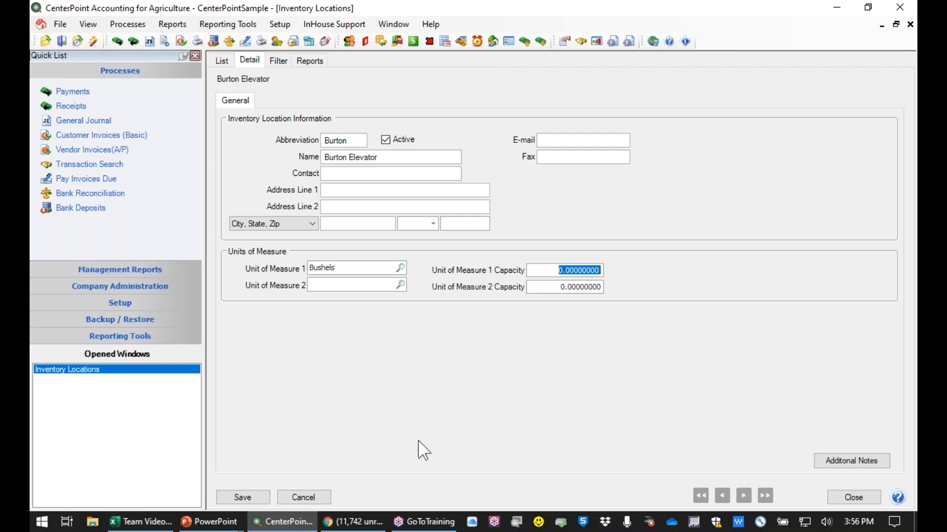
left_click(242, 498)
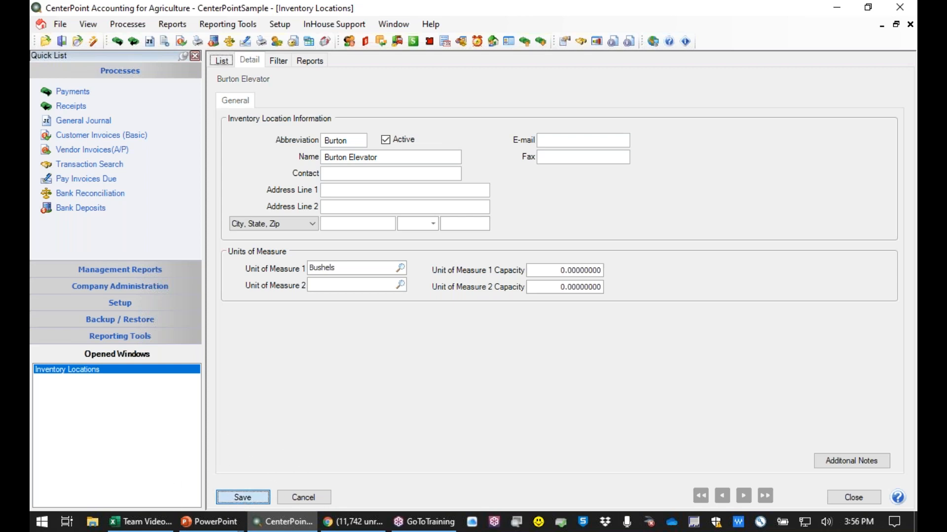
left_click(857, 496)
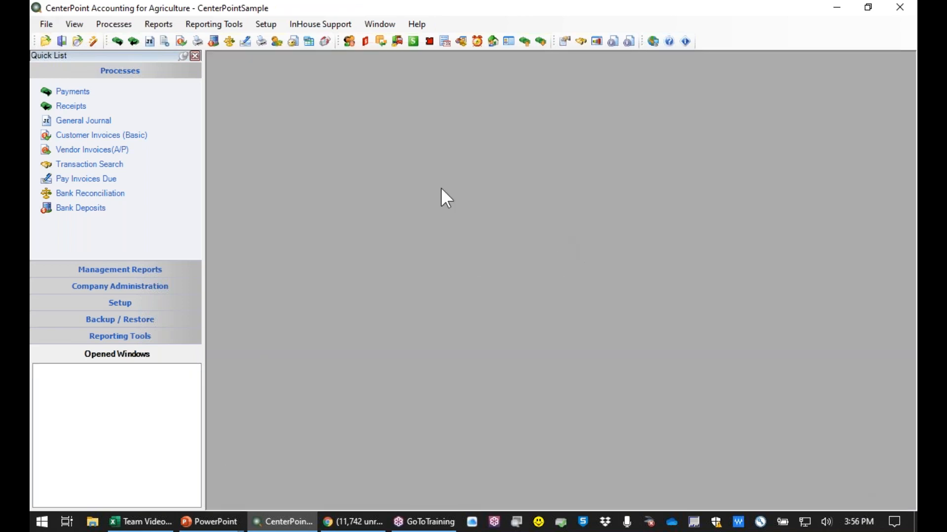
- Look through the inventory locations selectable in a New Crop Production entry, and close it without recording anything
left_click(131, 24)
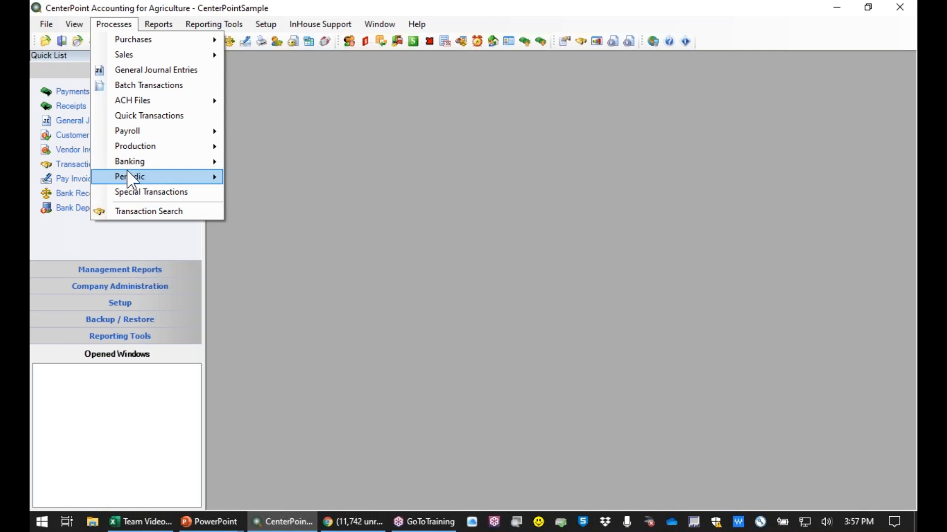
mouse_move(132, 151)
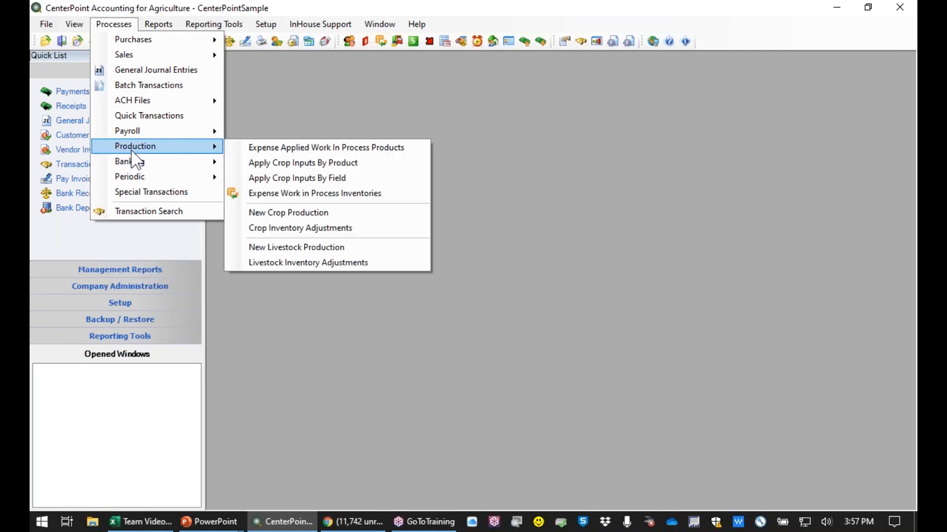
left_click(305, 211)
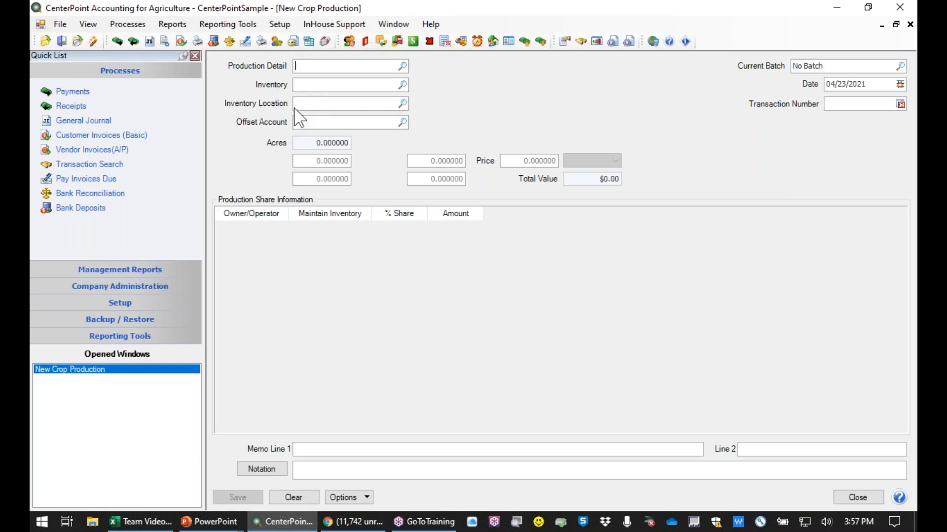
left_click(403, 105)
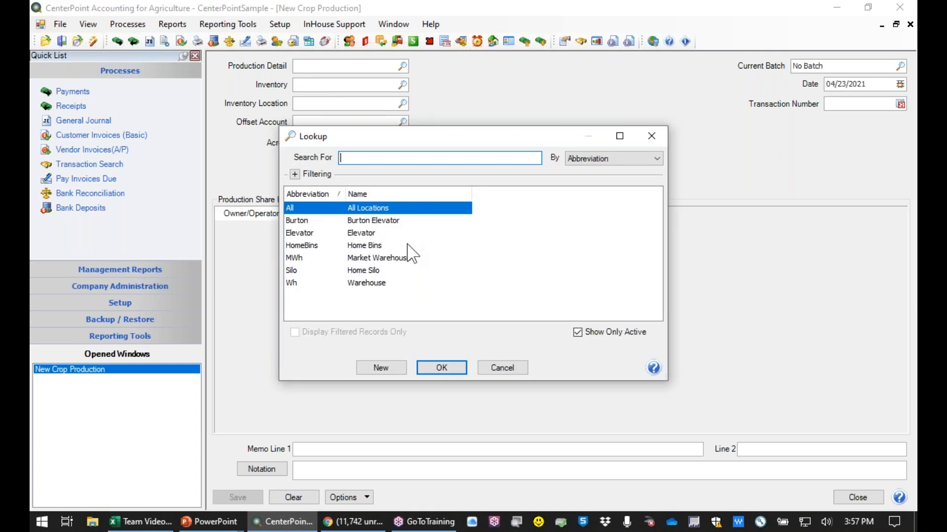
left_click(502, 369)
left_click(857, 498)
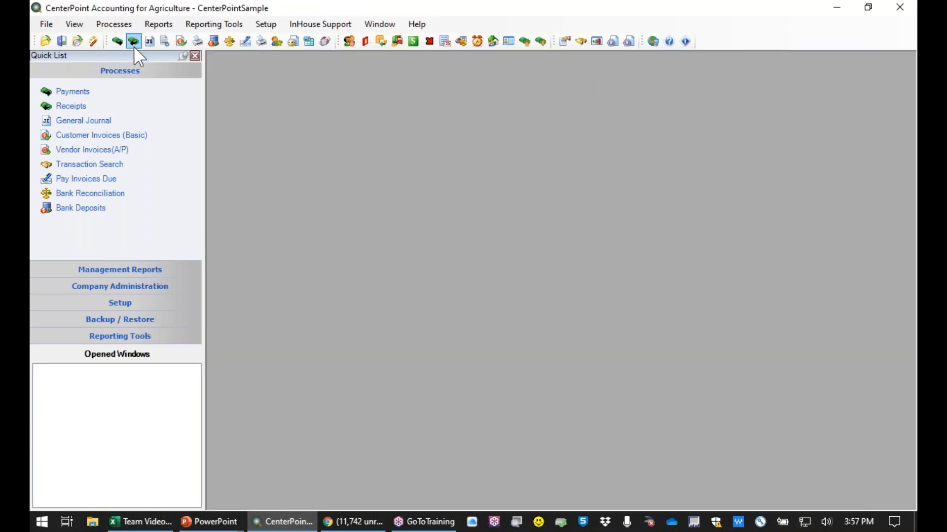
- Start a new receipt and add a line for the Inventory - Corn account
left_click(78, 105)
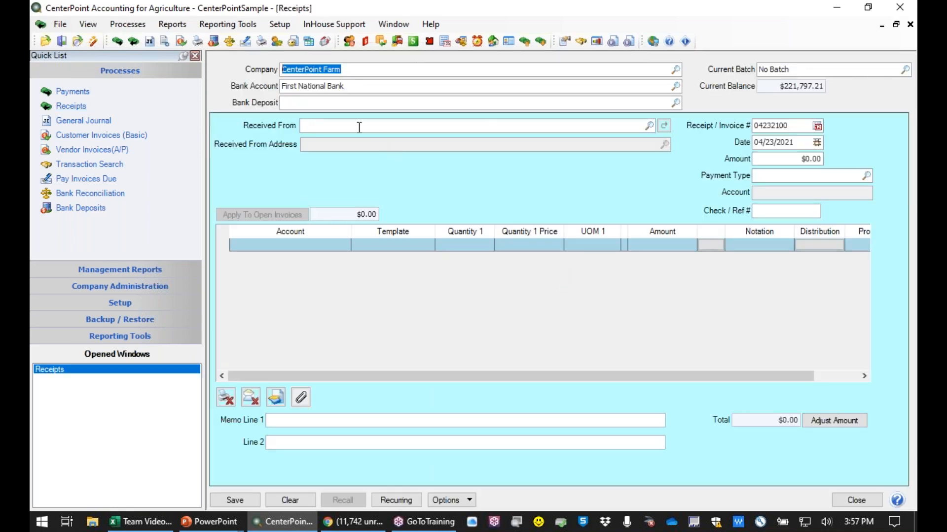
left_click(305, 246)
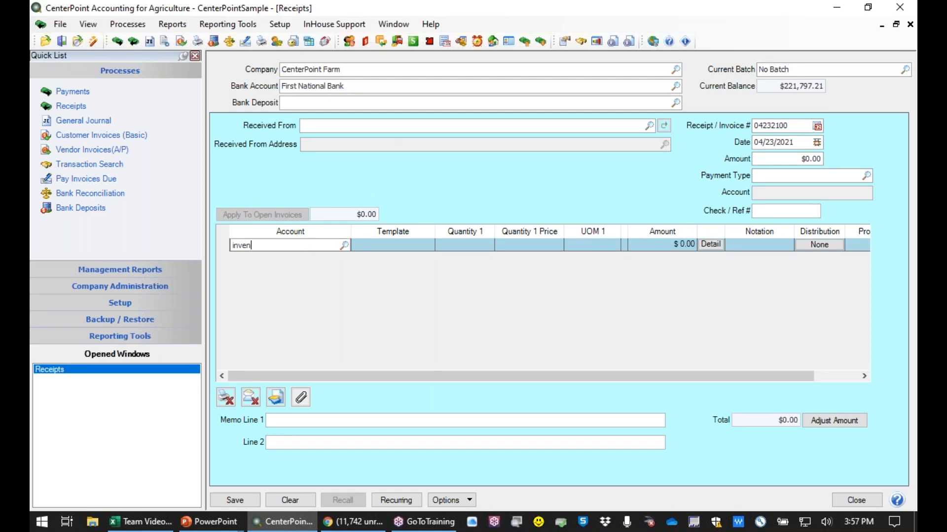
key("Tab")
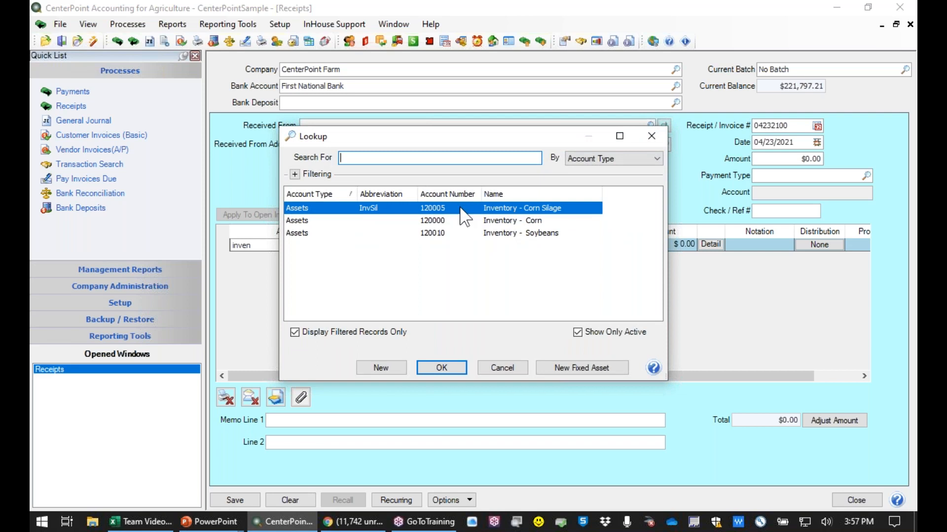
left_click(446, 221)
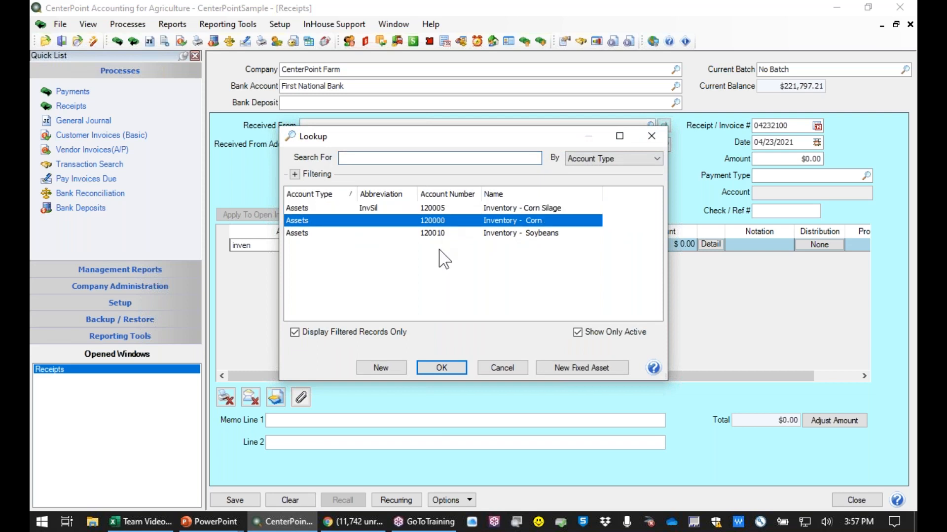
left_click(434, 374)
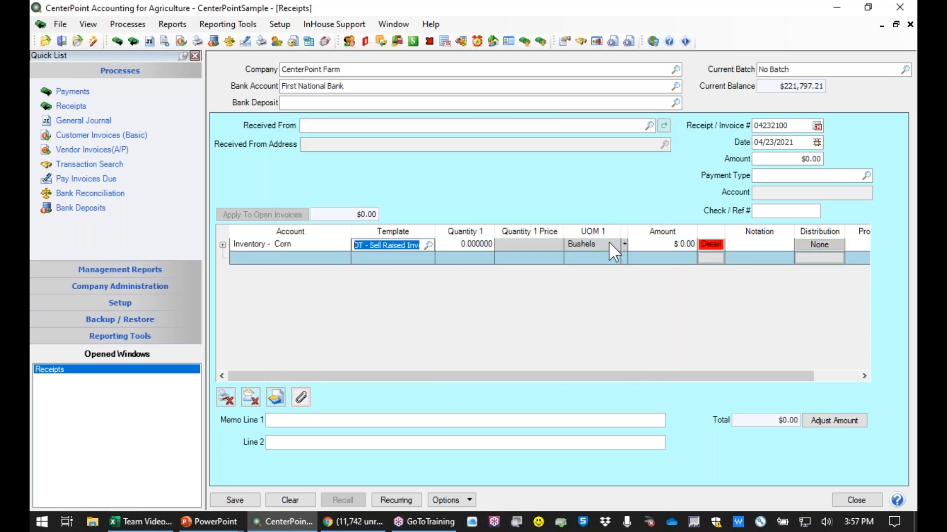
- View the Inventory Location field in the receipt line's details, and close the receipt without saving it
left_click(713, 243)
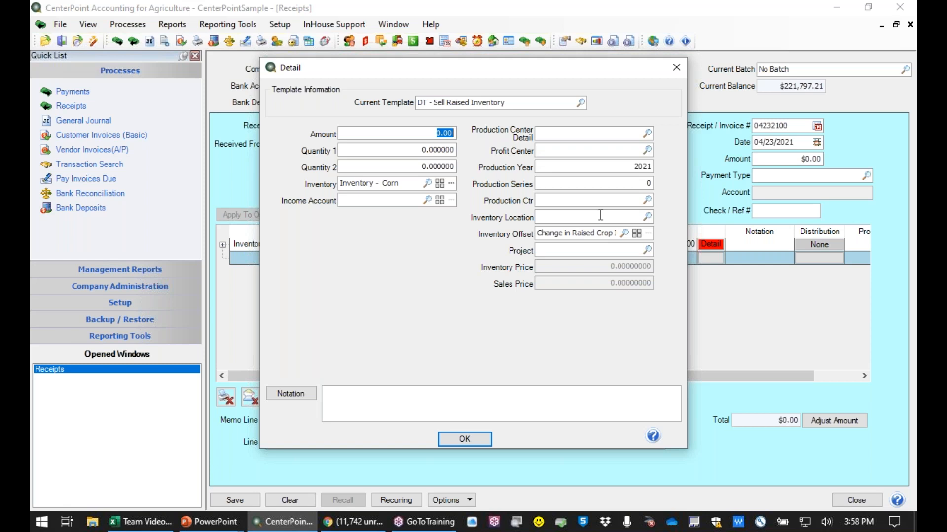
left_click(466, 438)
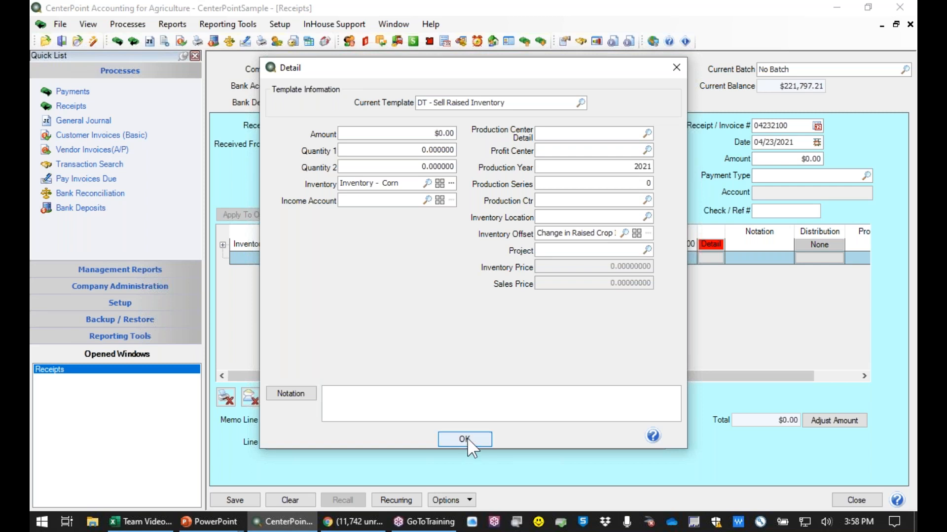
left_click(856, 500)
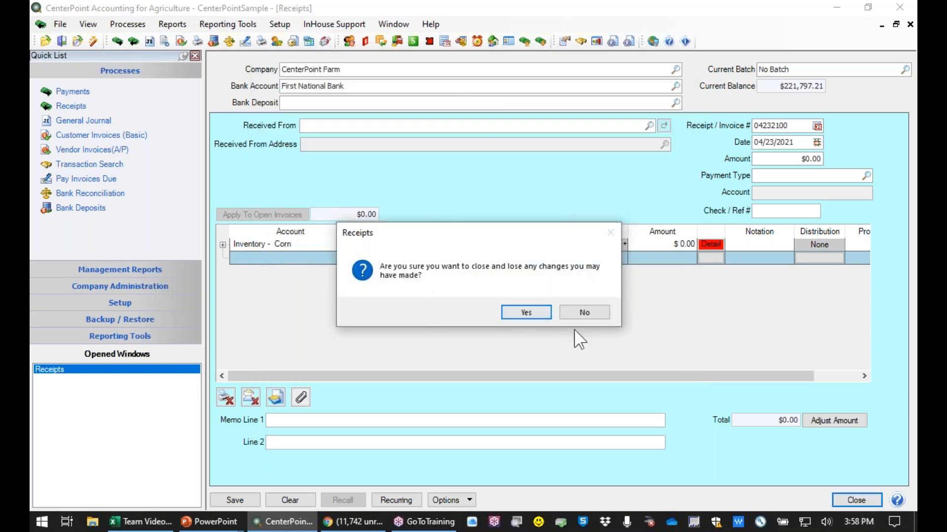
left_click(585, 312)
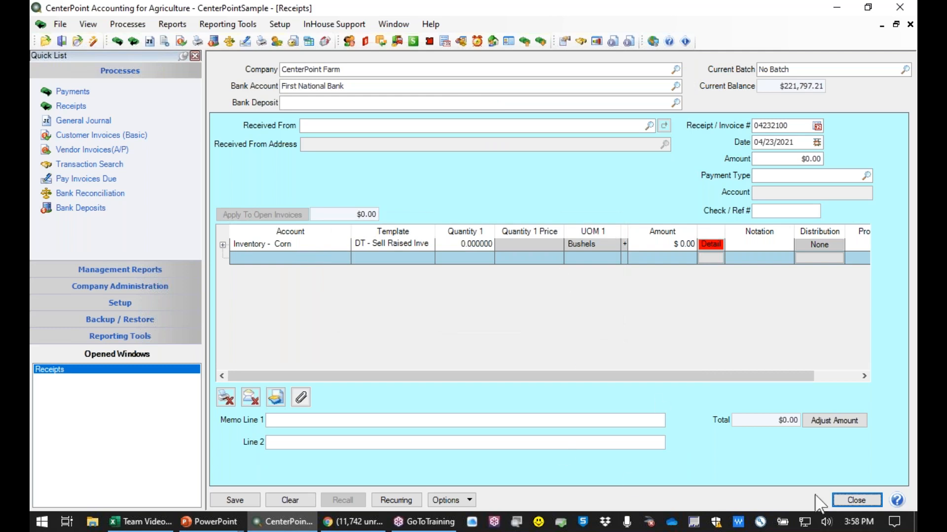
left_click(849, 503)
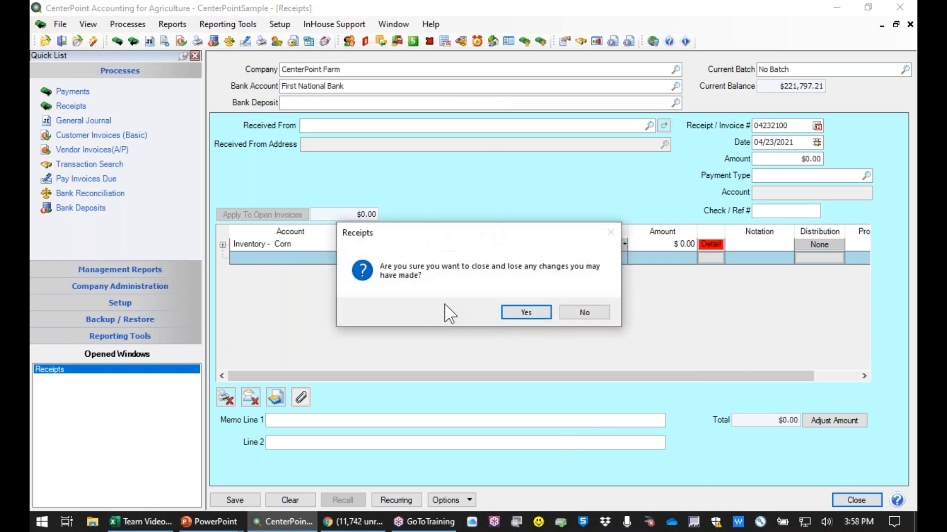
left_click(522, 312)
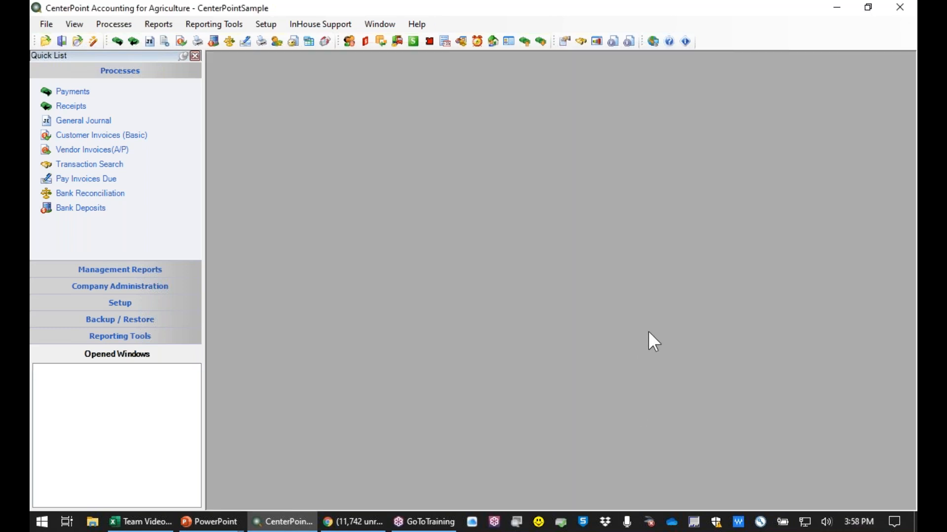